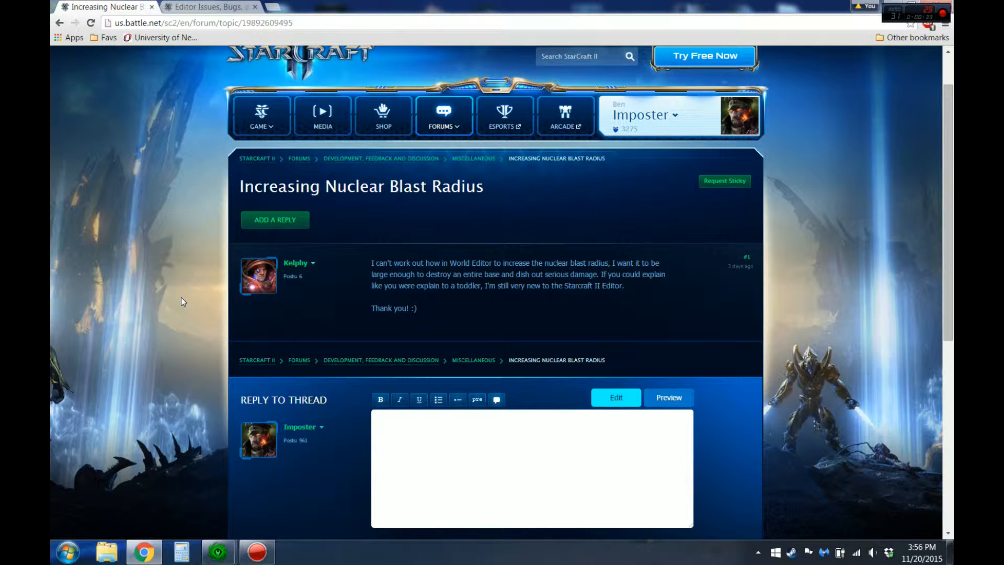
Switch to the StarCraft II Editor's Data window and select the Nuclear Strike ability under the Ghost unit.
{"action": "mouse_move", "coordinate": [218, 552]}
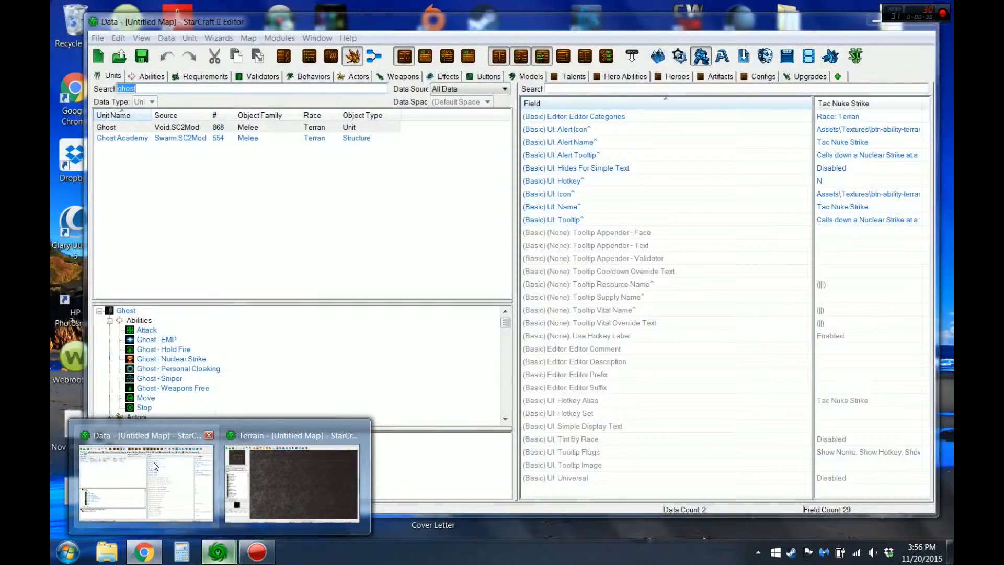
{"action": "left_click", "coordinate": [155, 465]}
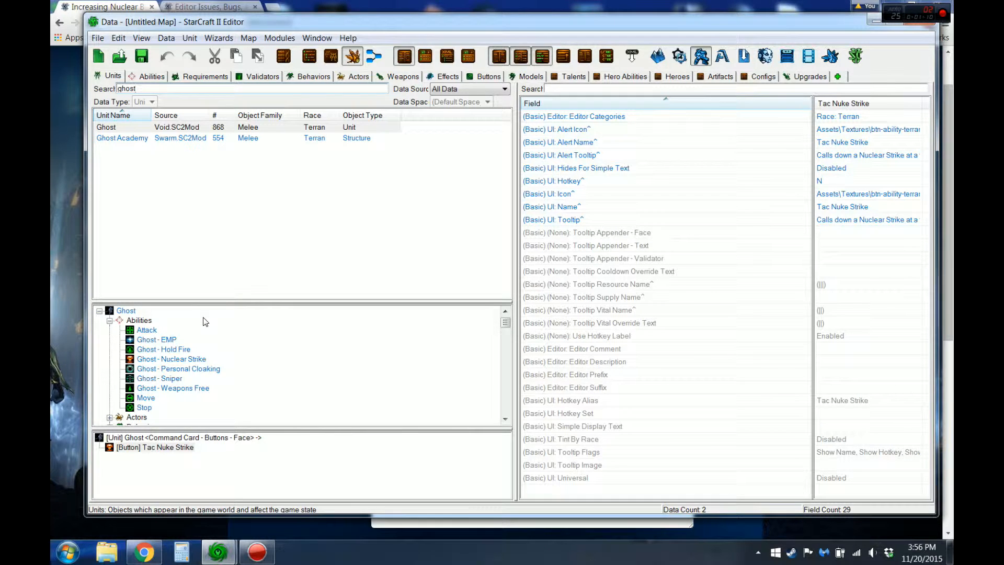
{"action": "left_click", "coordinate": [169, 360]}
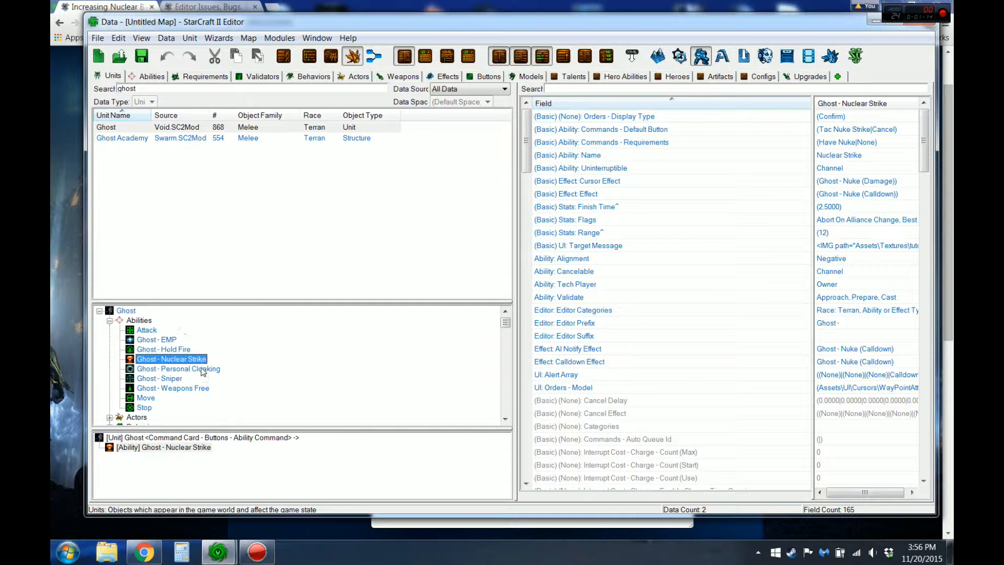
Hide the Object Explorer and show it again.
{"action": "left_click", "coordinate": [142, 38]}
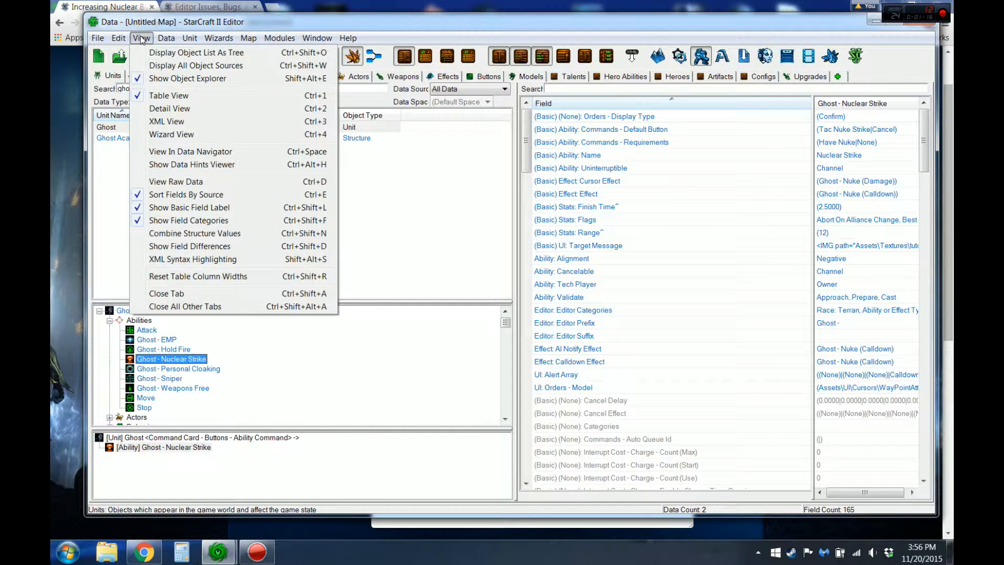
{"action": "left_click", "coordinate": [163, 78]}
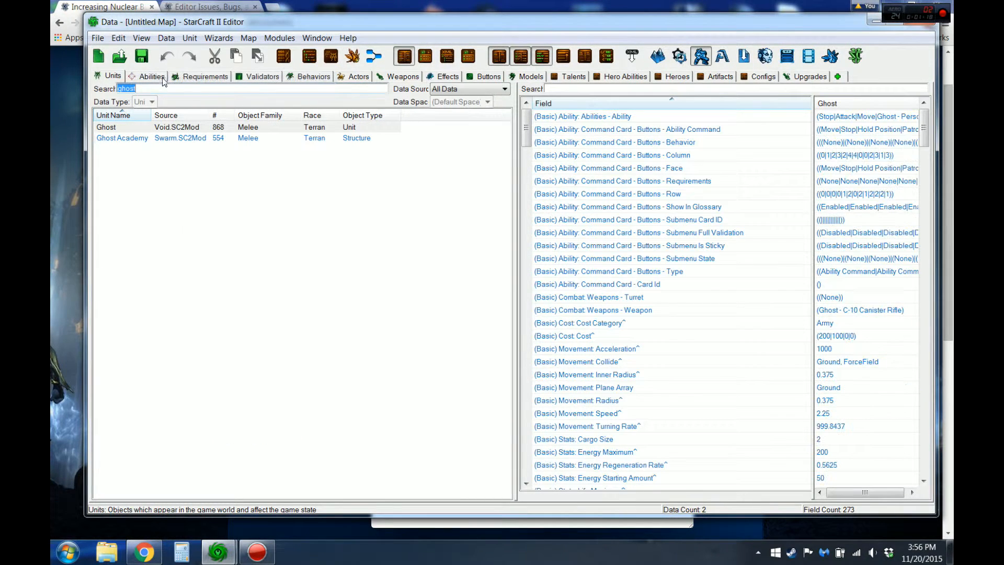
{"action": "left_click", "coordinate": [142, 38]}
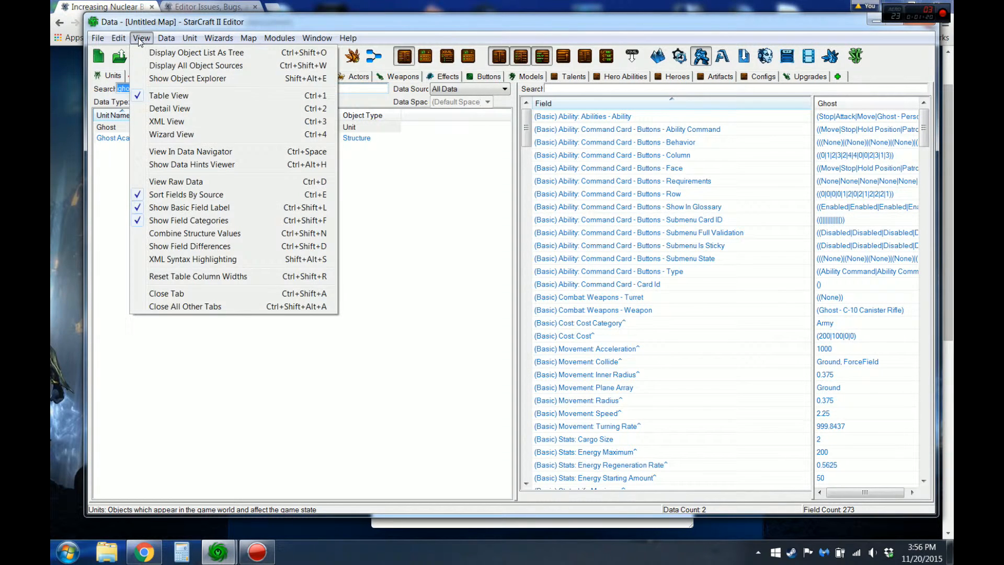
{"action": "left_click", "coordinate": [152, 79]}
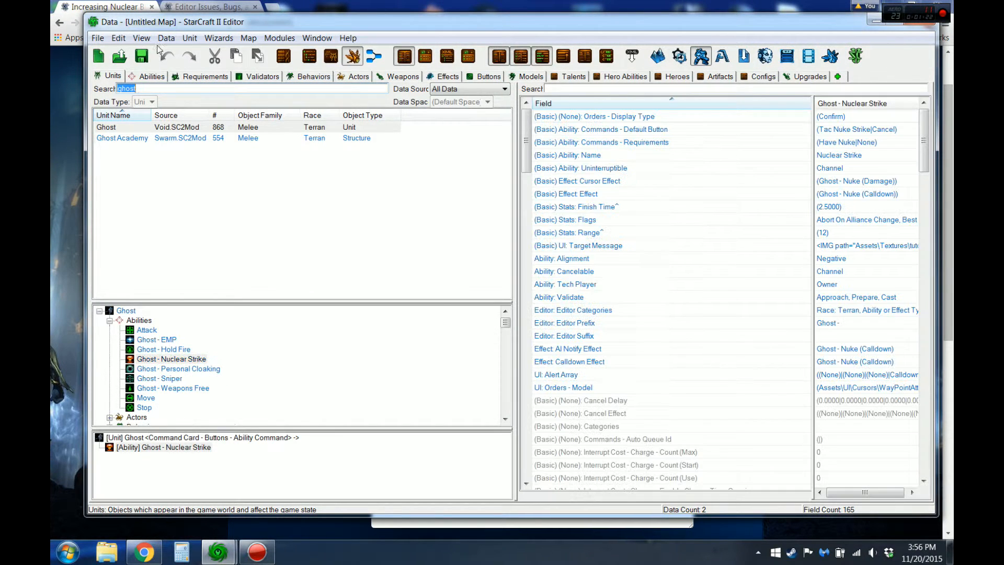
Look through the Ghost unit's linked objects and view its linked Ghost - Nuclear Strike ability in the abilities data.
{"action": "left_click", "coordinate": [170, 358]}
{"action": "scroll", "coordinate": [178, 360], "scroll_direction": "down", "scroll_amount": 2}
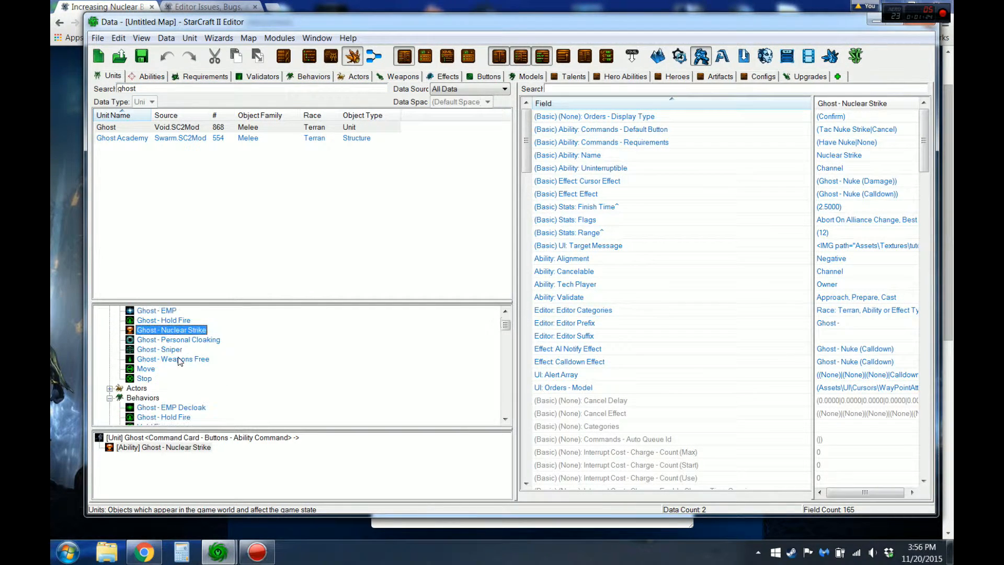
{"action": "scroll", "coordinate": [178, 361], "scroll_direction": "down", "scroll_amount": 15}
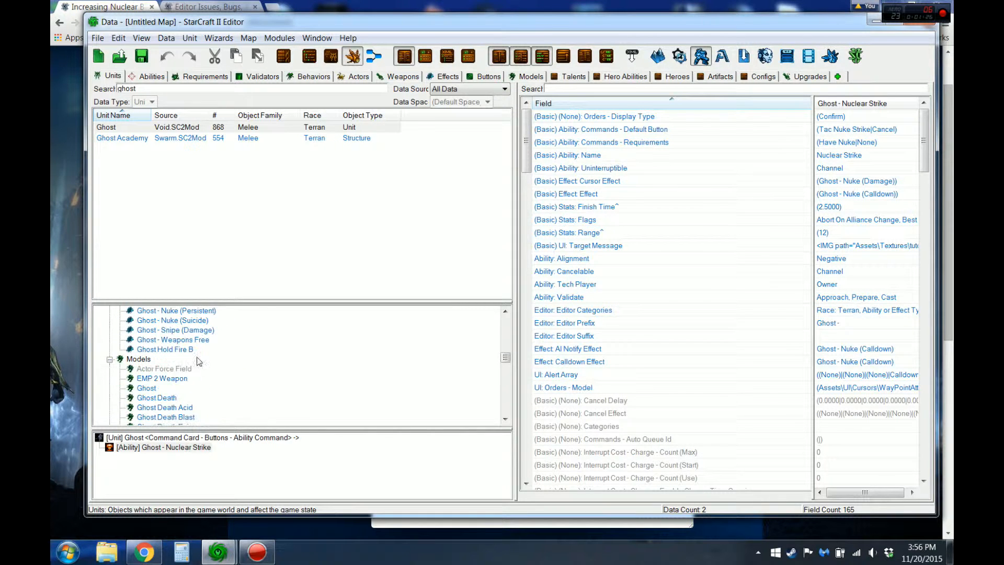
{"action": "scroll", "coordinate": [230, 367], "scroll_direction": "down", "scroll_amount": 5}
{"action": "scroll", "coordinate": [238, 366], "scroll_direction": "up", "scroll_amount": 10}
{"action": "scroll", "coordinate": [238, 367], "scroll_direction": "up", "scroll_amount": 8}
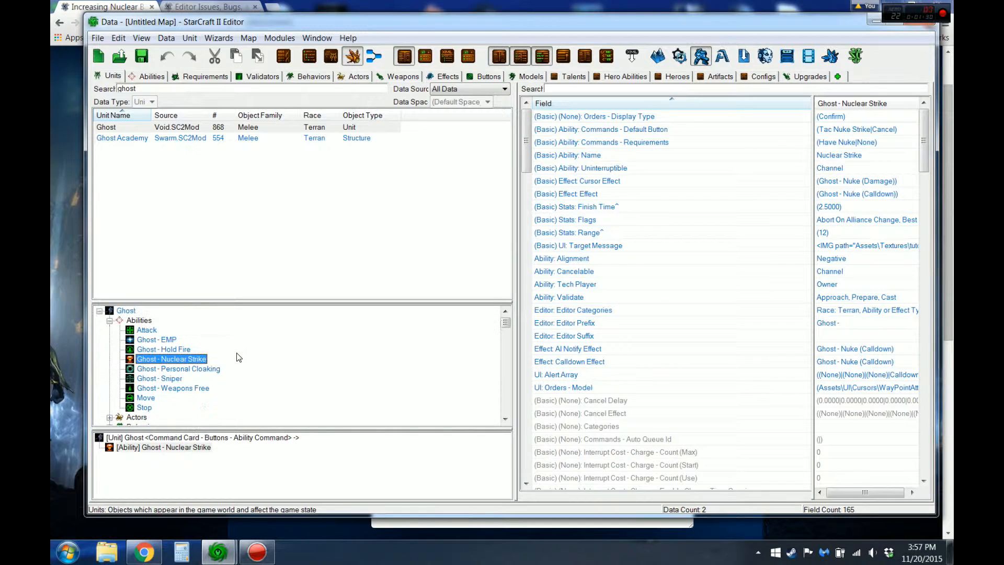
{"action": "right_click", "coordinate": [162, 361]}
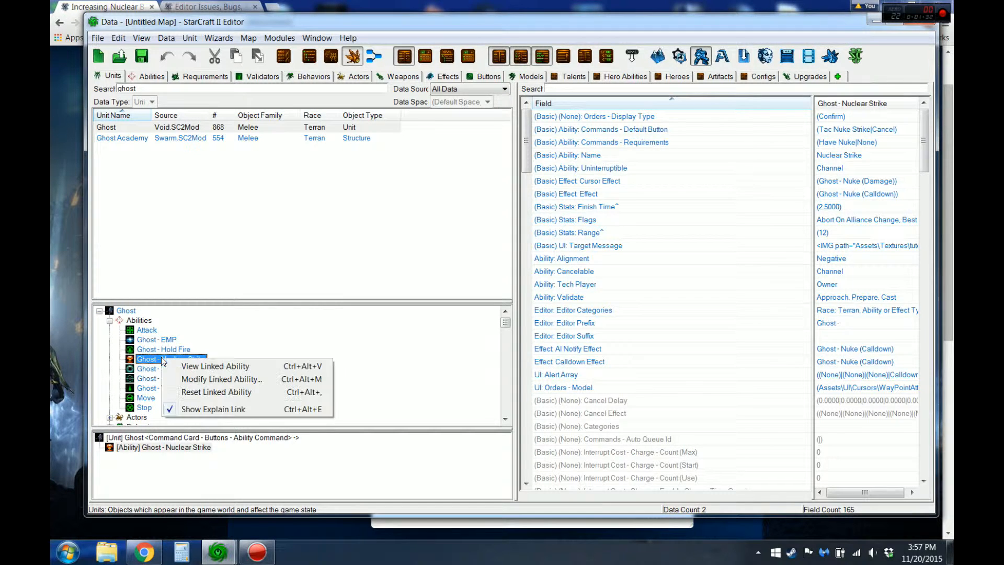
{"action": "left_click", "coordinate": [208, 367]}
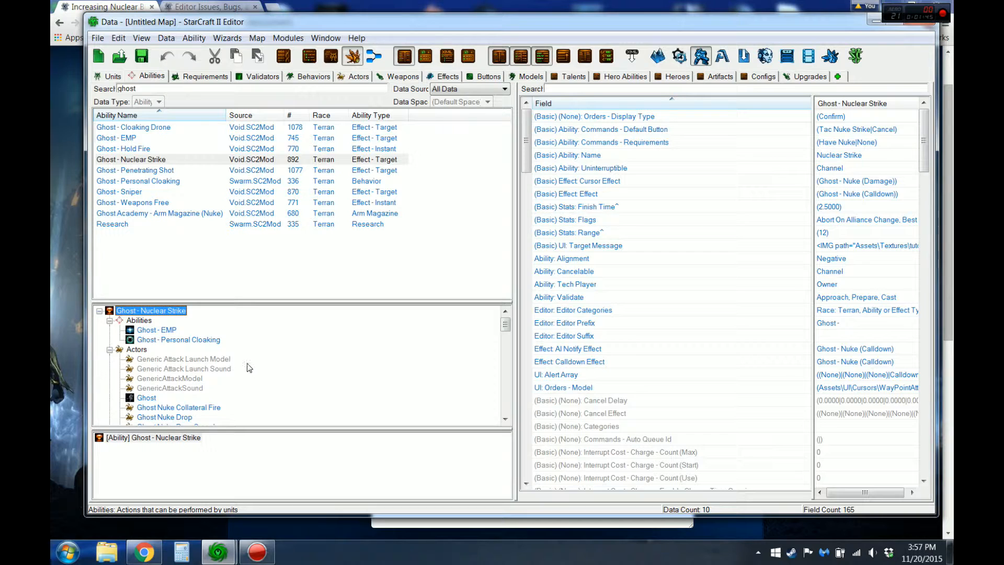
Collapse the Actors and Buttons groups under Ghost - Nuclear Strike to reach its Effects group.
{"action": "left_click", "coordinate": [109, 350]}
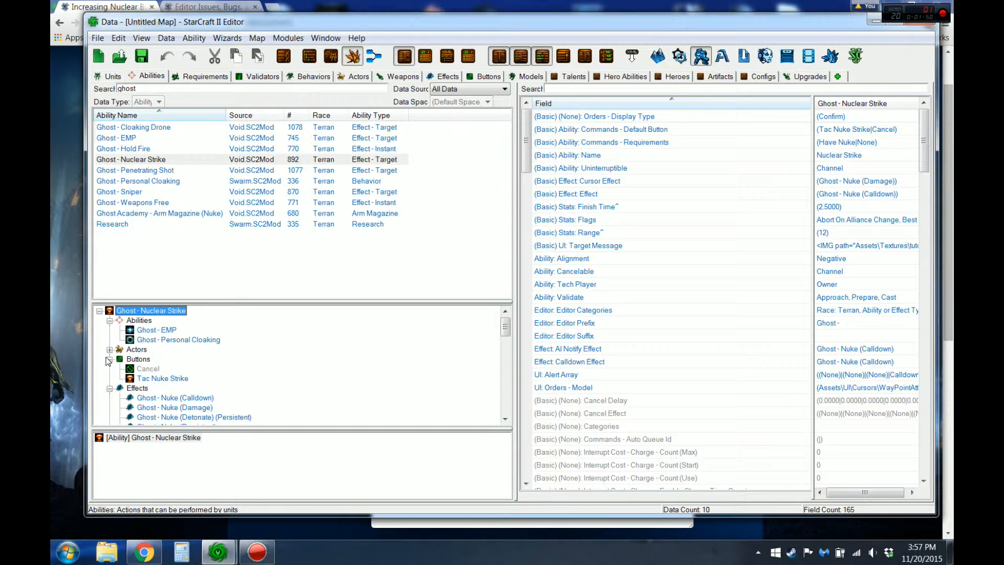
{"action": "left_click", "coordinate": [109, 360]}
{"action": "scroll", "coordinate": [230, 358], "scroll_direction": "down", "scroll_amount": 2}
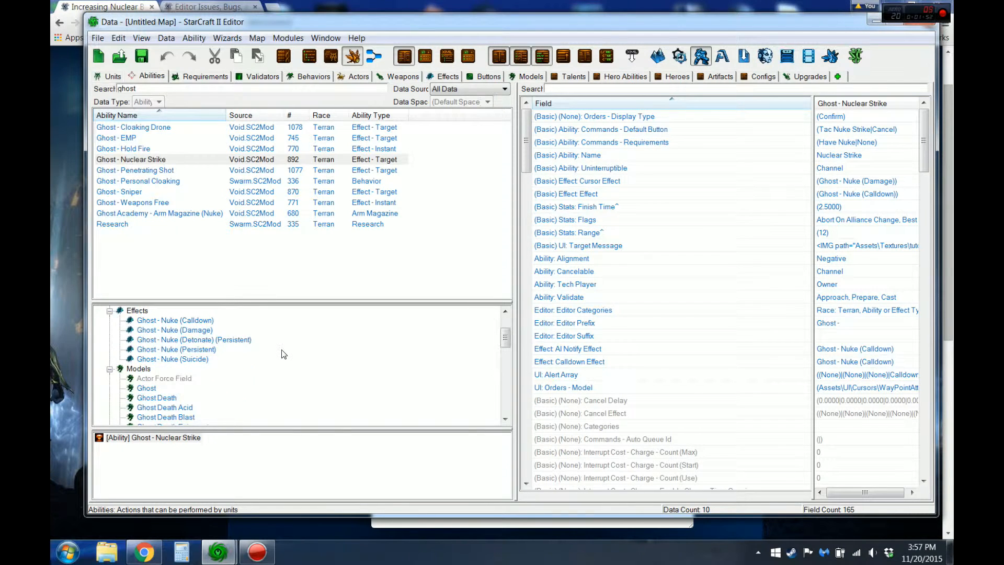
{"action": "scroll", "coordinate": [284, 354], "scroll_direction": "up", "scroll_amount": 1}
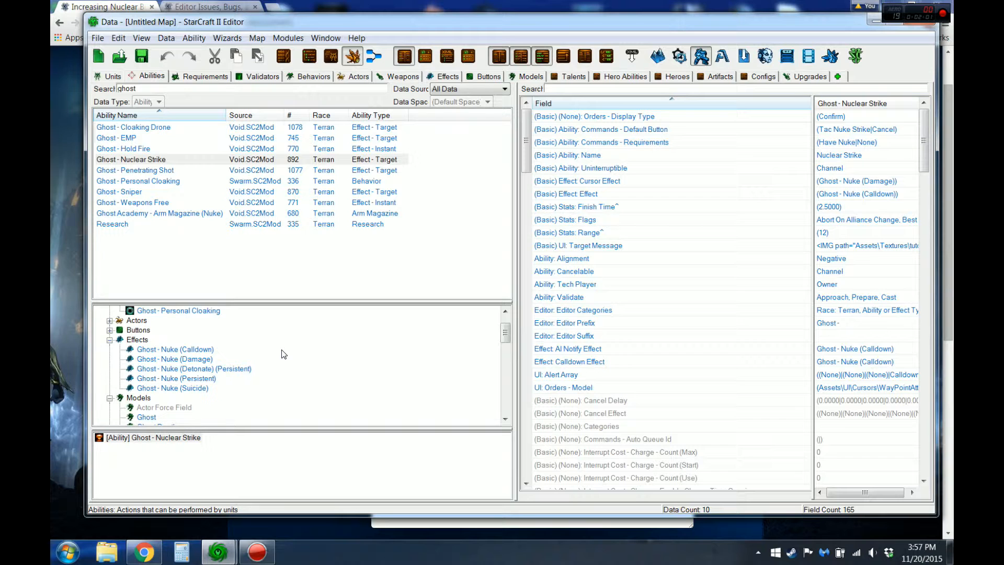
Examine the fields of the Ghost - Nuke (Damage), (Suicide) and (Persistent) effects.
{"action": "left_click", "coordinate": [193, 359]}
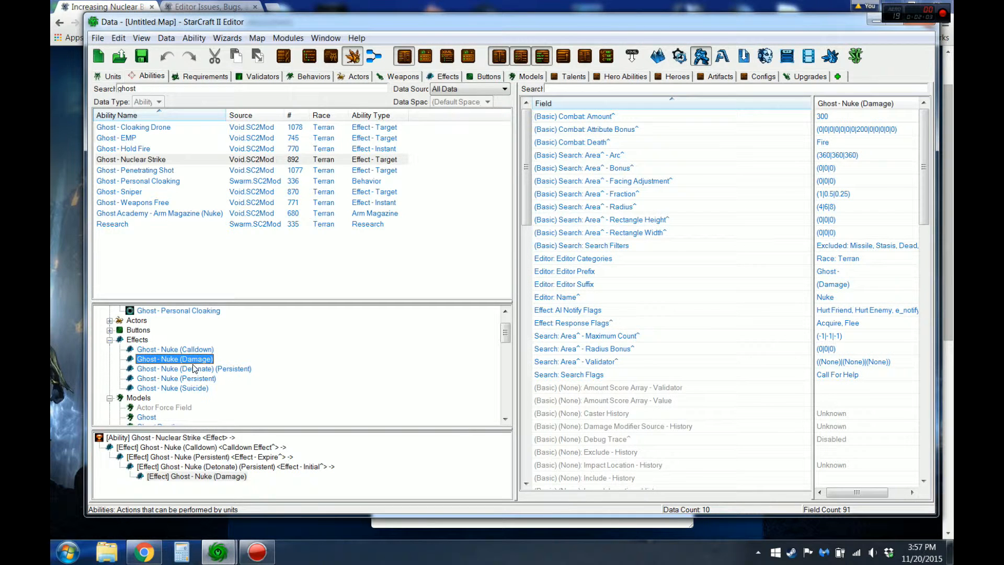
{"action": "left_click", "coordinate": [199, 388]}
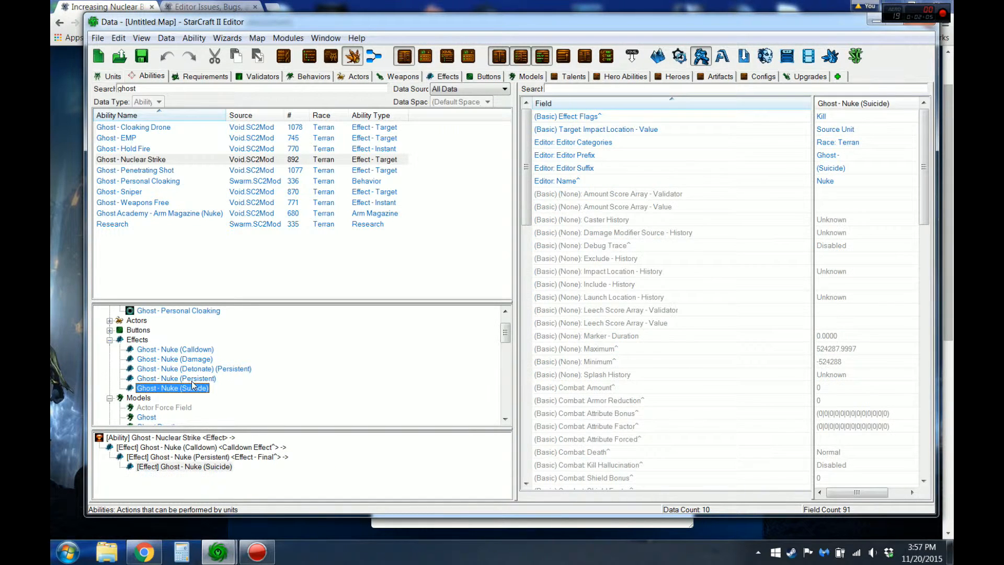
{"action": "left_click", "coordinate": [192, 379]}
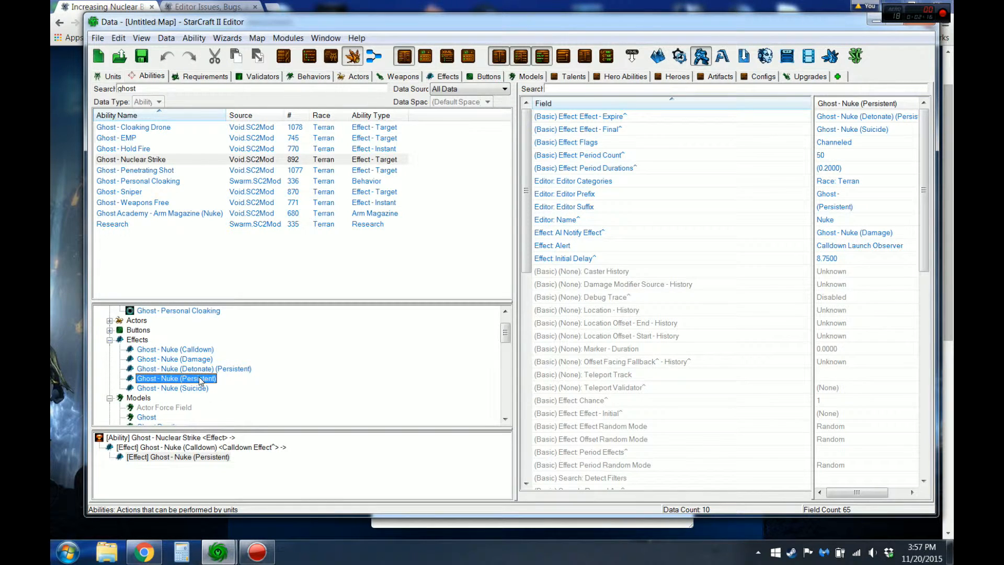
{"action": "left_click", "coordinate": [192, 359]}
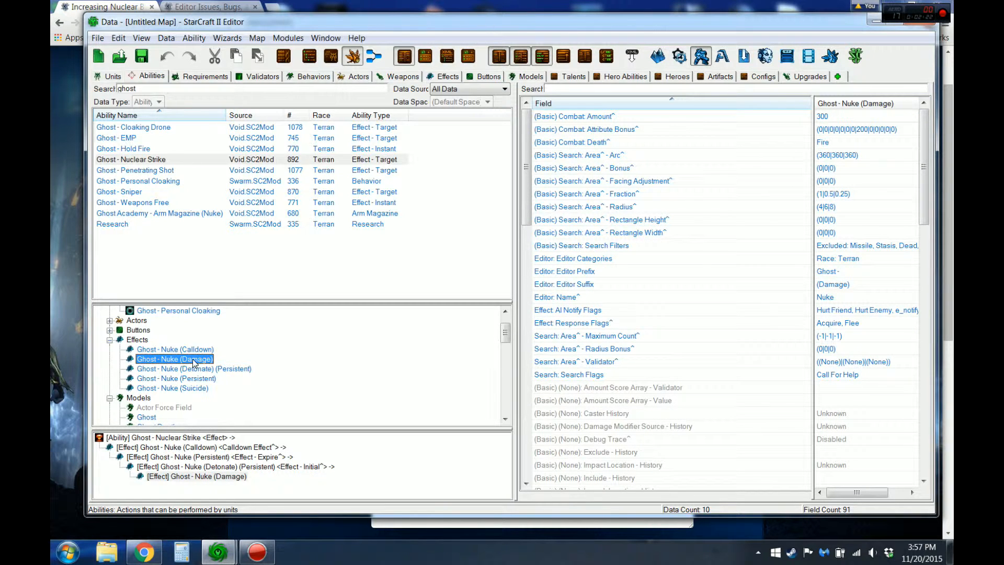
View the effect properties of Ghost - Nuke (Damage) and Ghost - Nuke (Calldown), closing both without changes.
{"action": "double_click", "coordinate": [194, 360]}
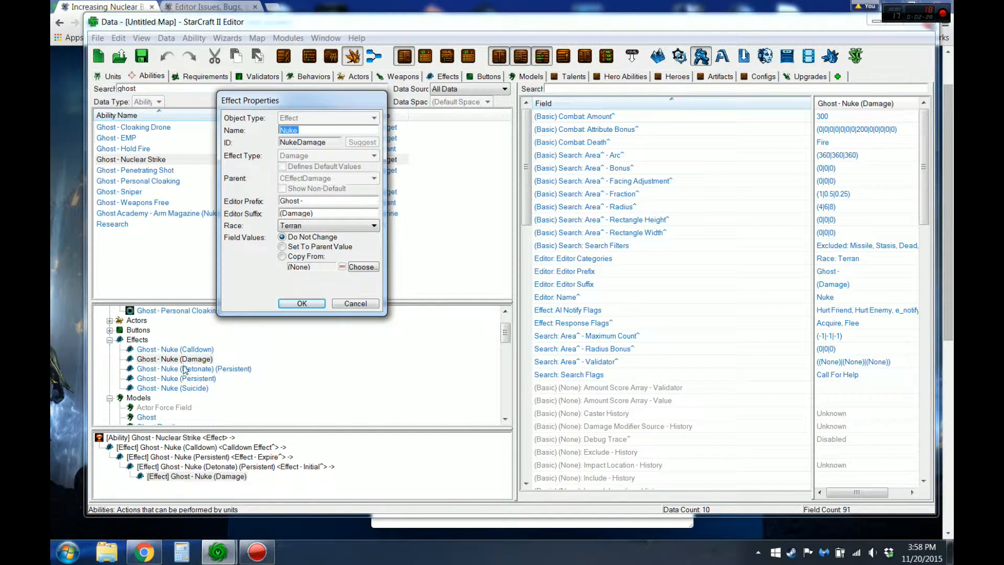
{"action": "left_click", "coordinate": [345, 303]}
{"action": "double_click", "coordinate": [175, 349]}
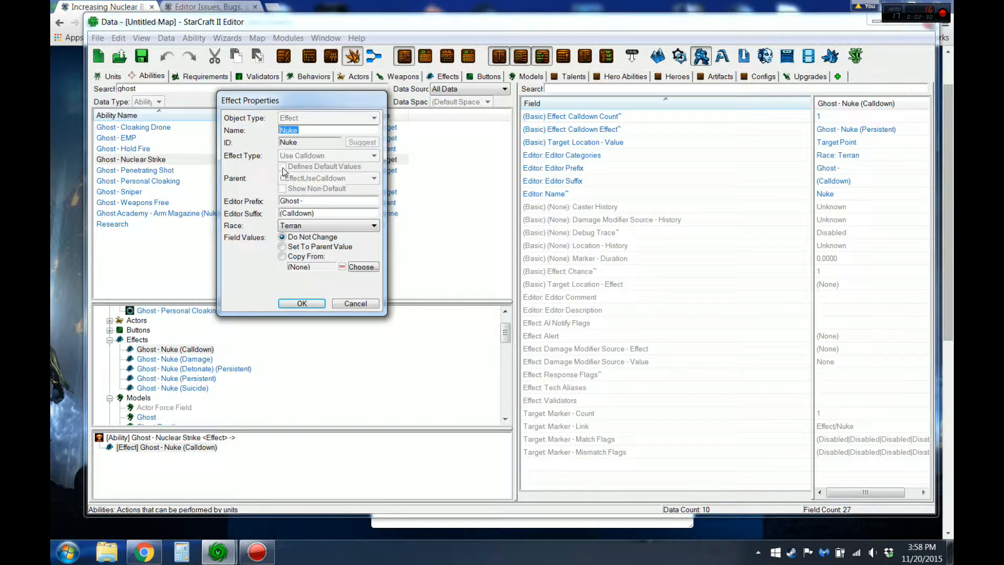
{"action": "left_click", "coordinate": [356, 304]}
Select the Ghost - Nuke (Damage) effect and examine its search area Arc, Rectangle Width, Fraction and Radius fields.
{"action": "left_click", "coordinate": [205, 360]}
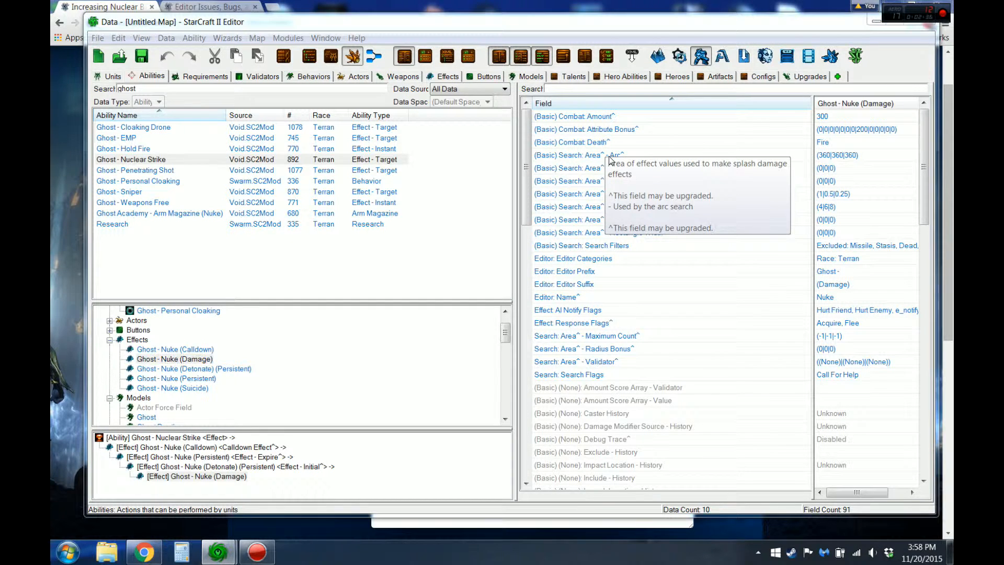
{"action": "left_click", "coordinate": [591, 152]}
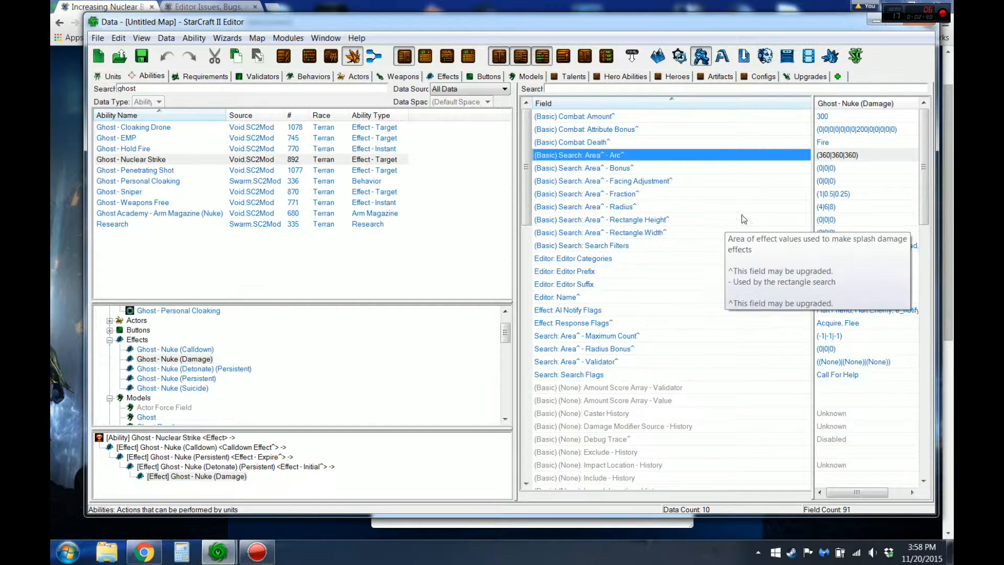
{"action": "left_click", "coordinate": [654, 233]}
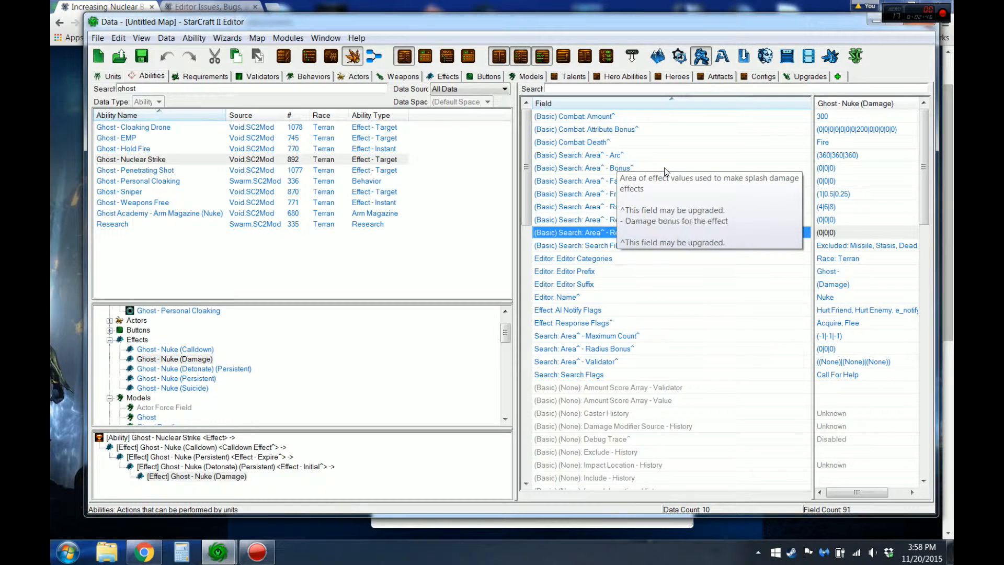
{"action": "left_click", "coordinate": [828, 156]}
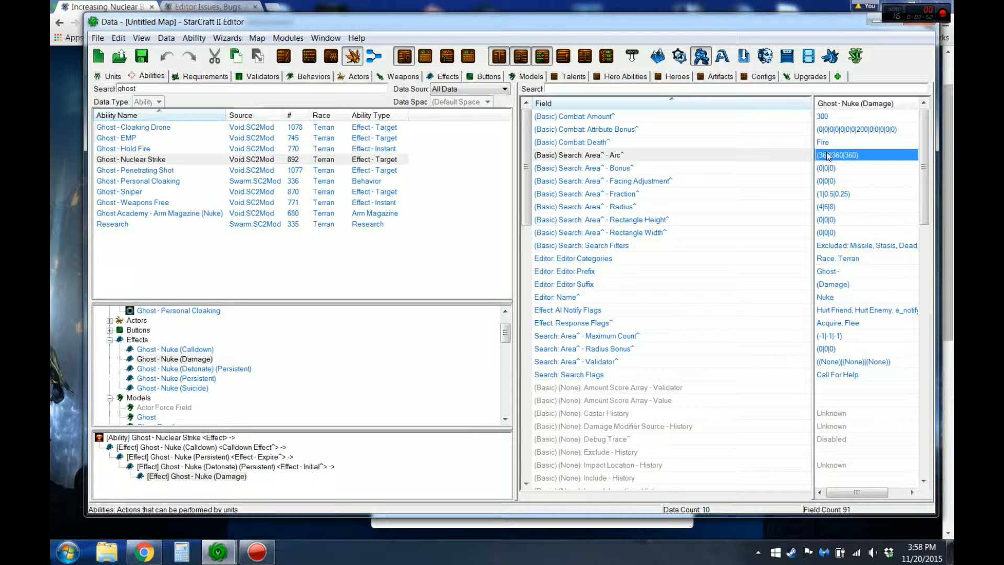
{"action": "left_click", "coordinate": [839, 192]}
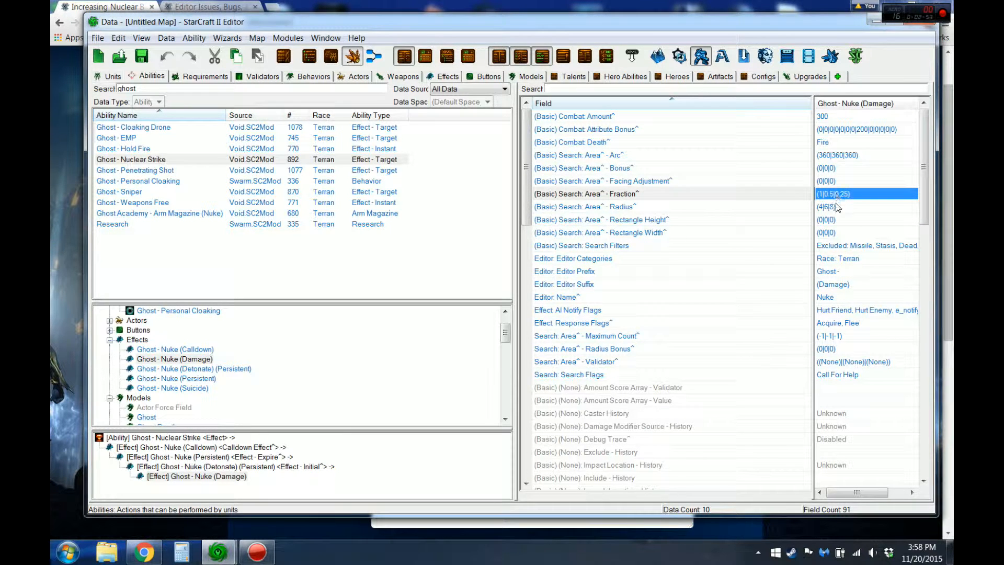
{"action": "left_click", "coordinate": [835, 205]}
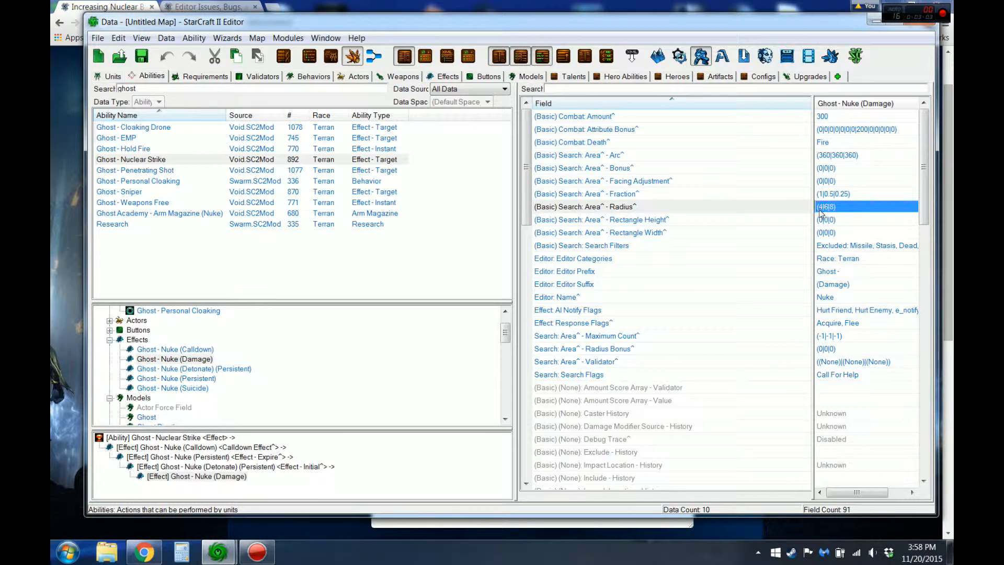
{"action": "left_click", "coordinate": [824, 195]}
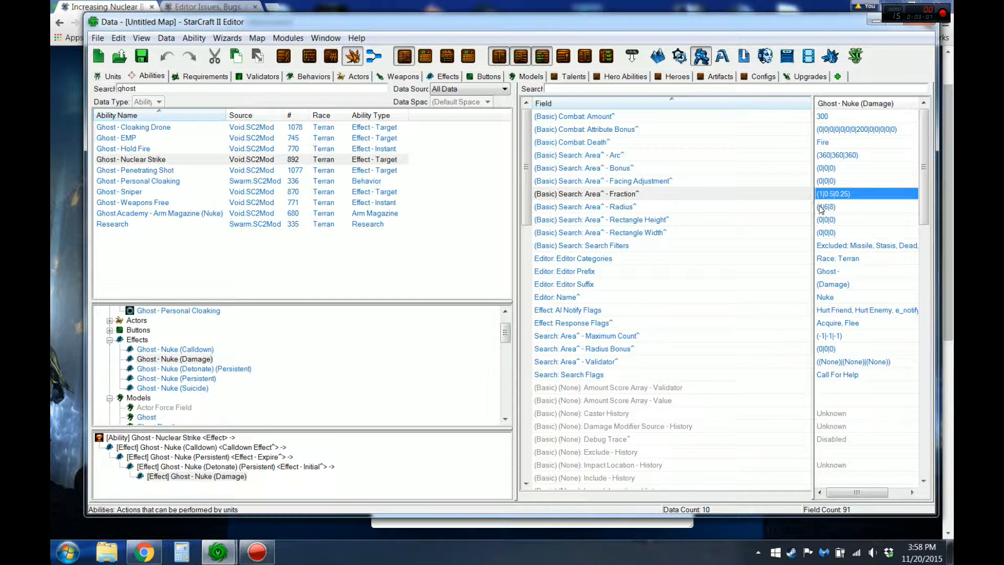
{"action": "left_click", "coordinate": [824, 208]}
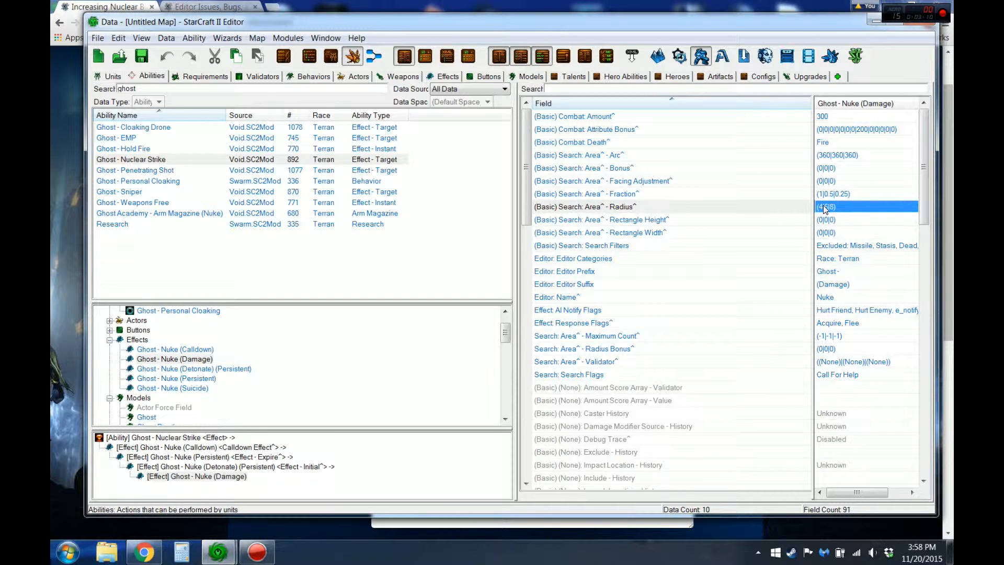
{"action": "left_click", "coordinate": [830, 194]}
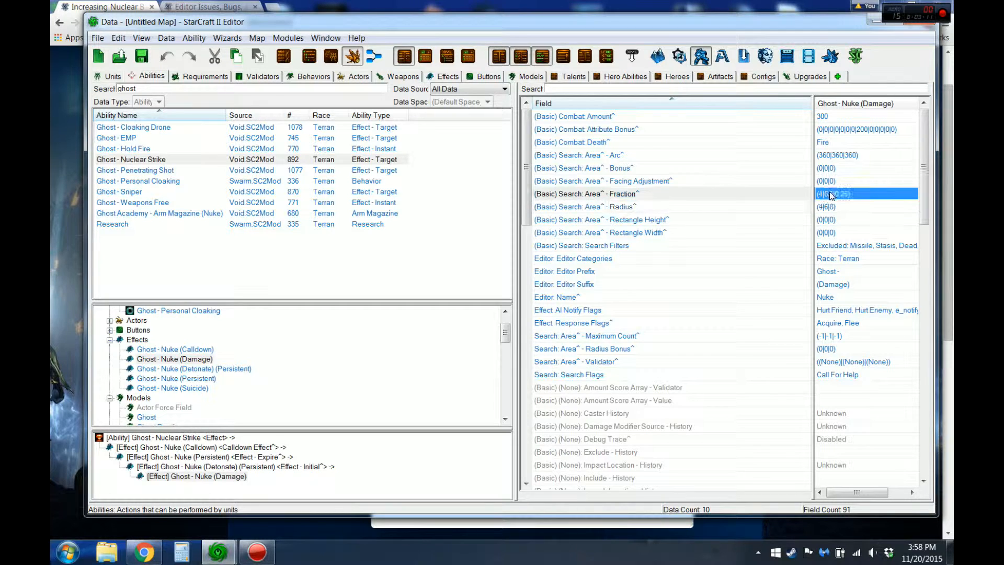
View the individual Area - Fraction values of the nuke damage effect and close them without changes.
{"action": "double_click", "coordinate": [830, 193]}
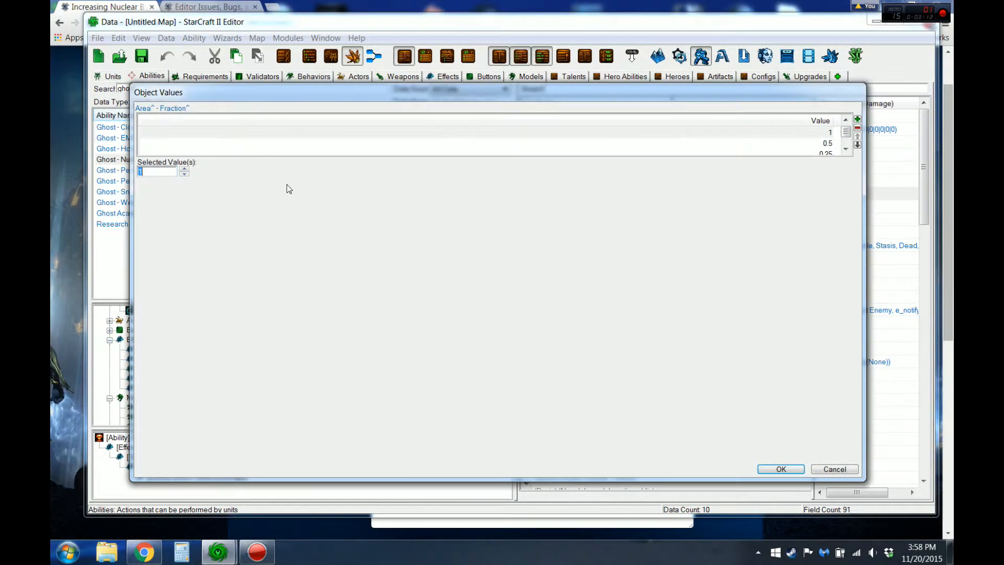
{"action": "left_click", "coordinate": [828, 143]}
{"action": "left_click", "coordinate": [842, 467]}
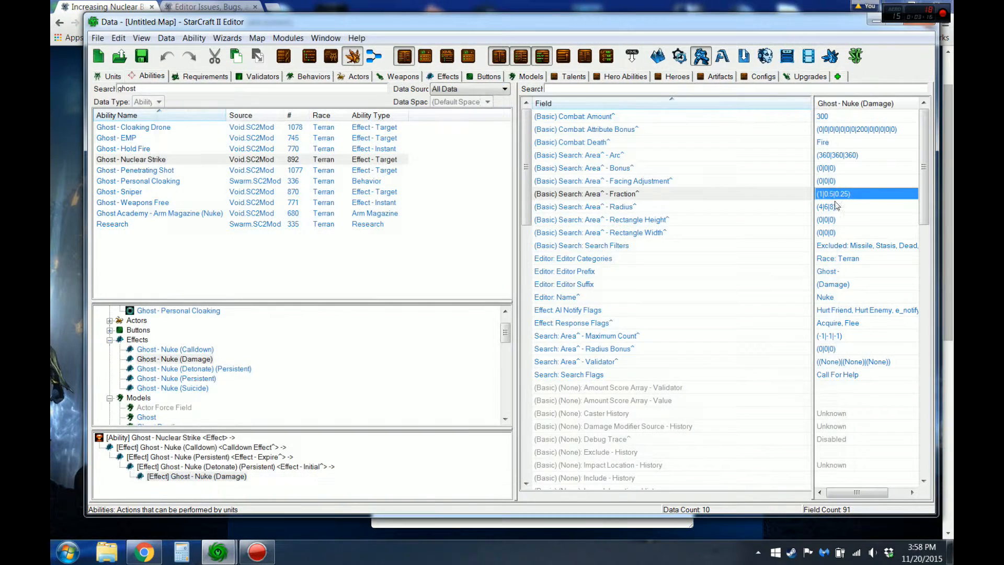
Compare the nuke damage effect's Area - Radius and Area - Fraction values with its Combat Amount.
{"action": "left_click", "coordinate": [837, 206]}
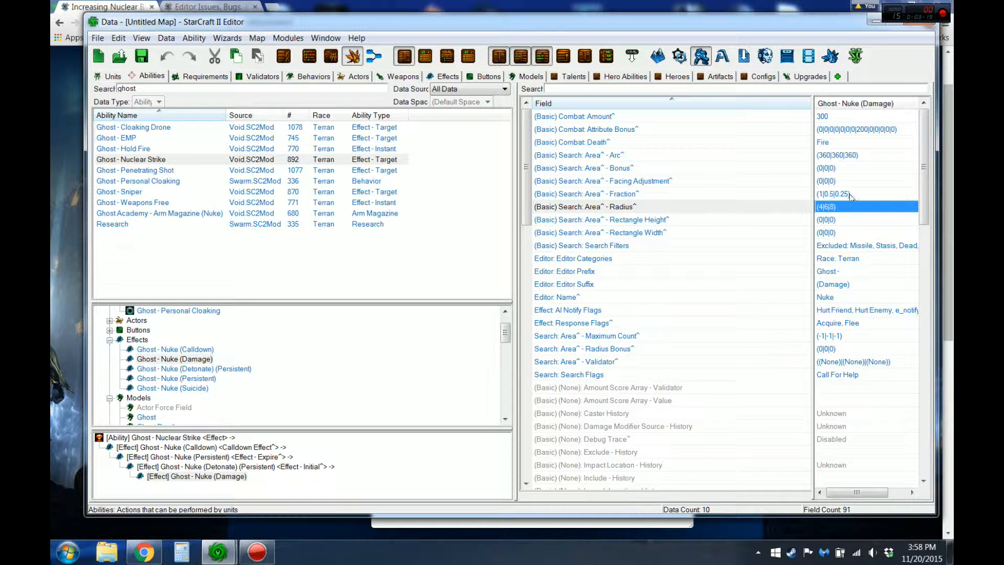
{"action": "left_click", "coordinate": [843, 193]}
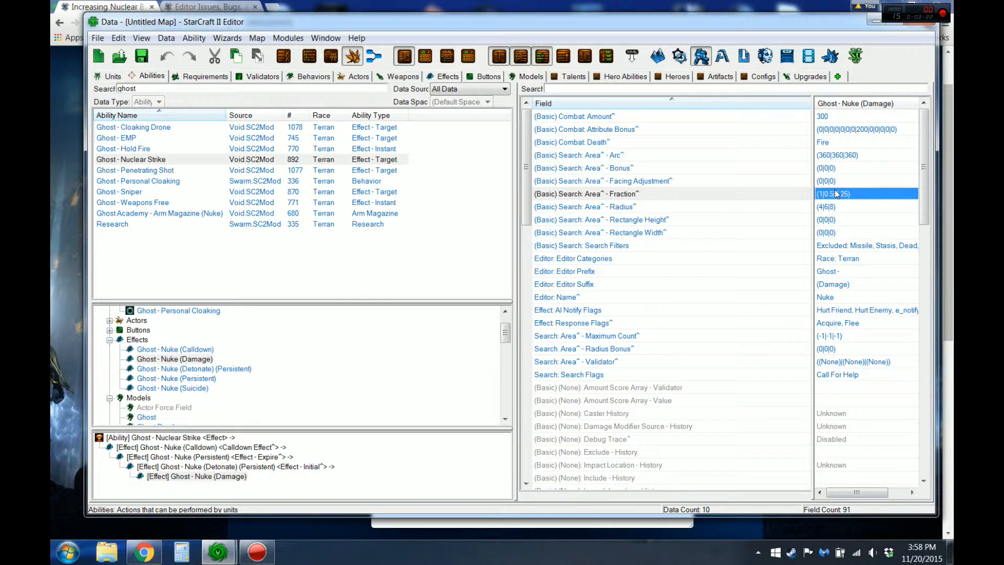
{"action": "left_click", "coordinate": [831, 117]}
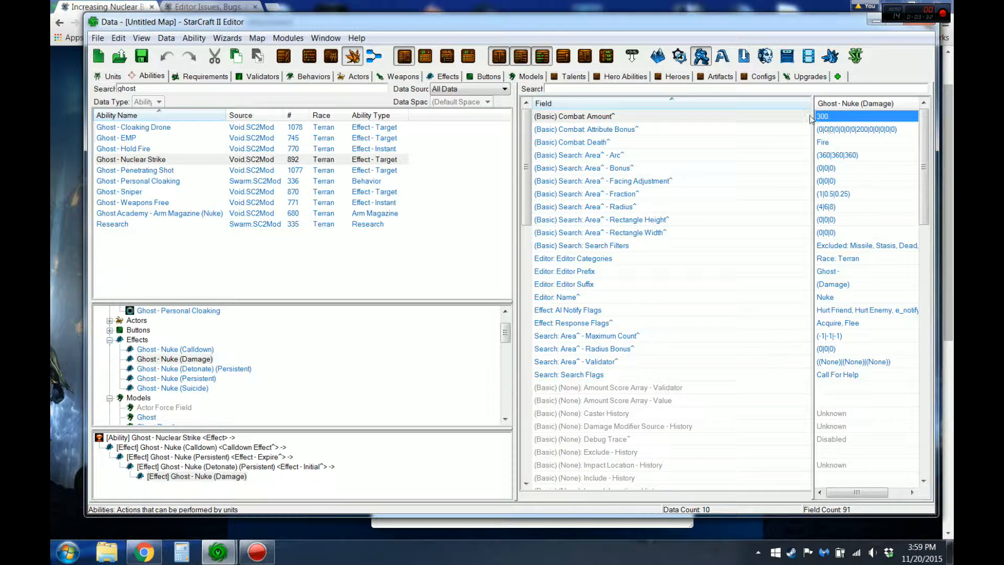
Set the three Area - Radius values of the Ghost - Nuke (Damage) effect to 8, 12 and 16.
{"action": "double_click", "coordinate": [831, 211]}
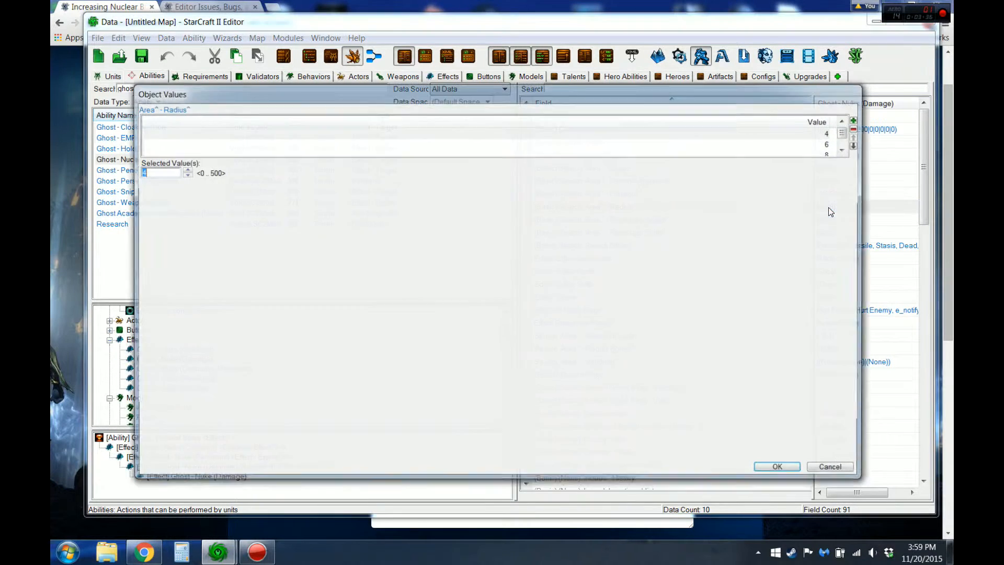
{"action": "left_click", "coordinate": [826, 131]}
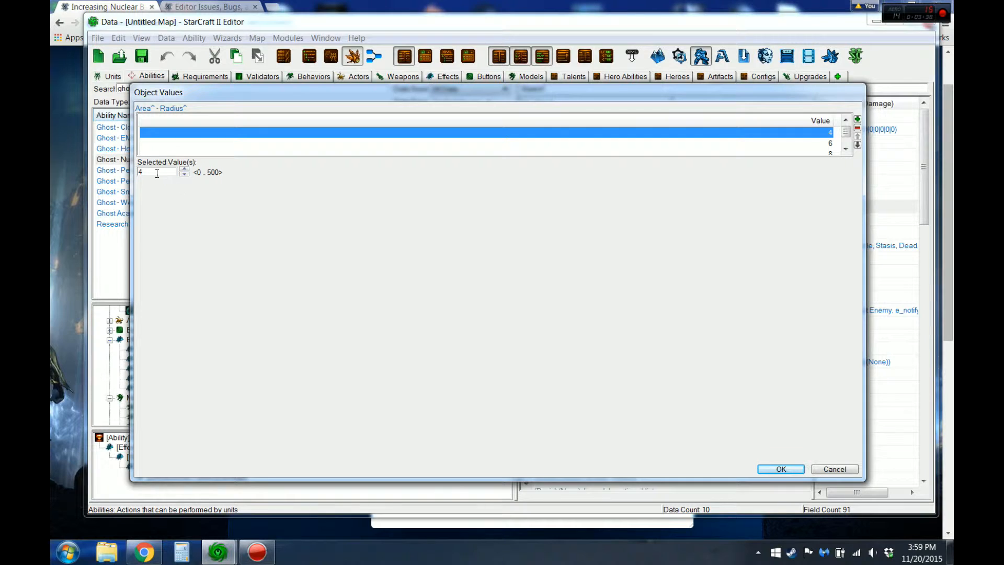
{"action": "left_click_drag", "start_coordinate": [157, 174], "coordinate": [120, 168]}
{"action": "type", "text": "8"}
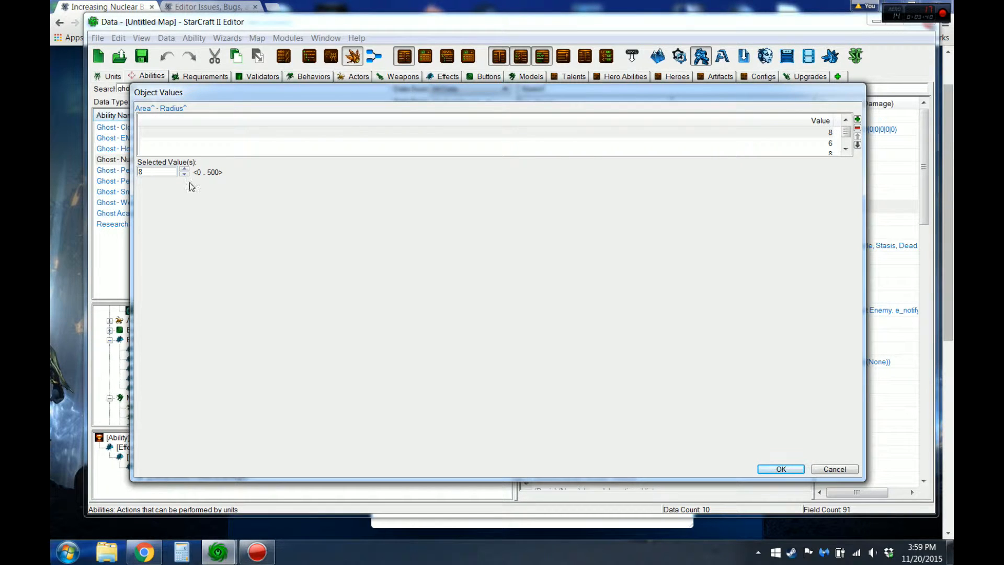
{"action": "left_click", "coordinate": [831, 147]}
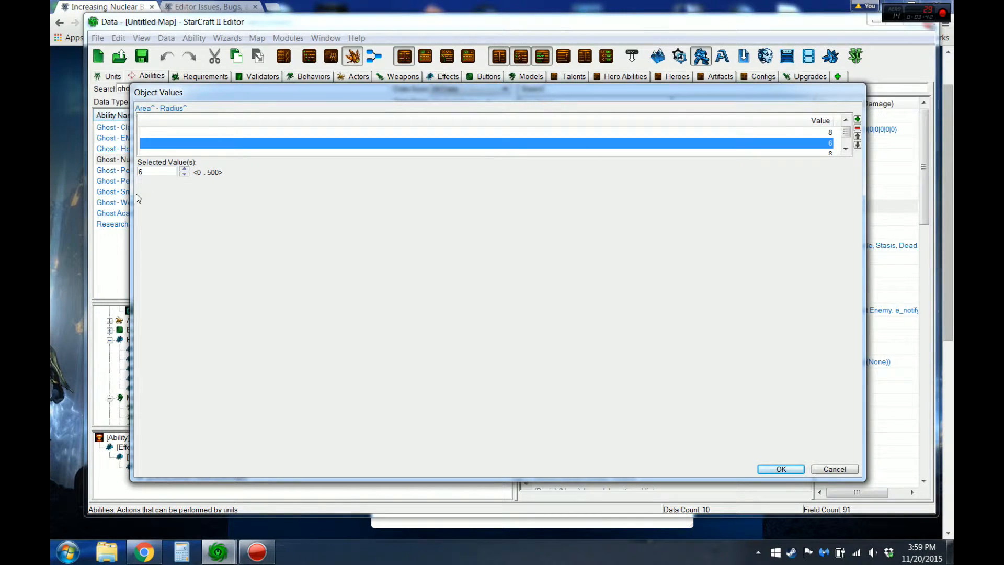
{"action": "left_click_drag", "start_coordinate": [161, 173], "coordinate": [108, 171]}
{"action": "type", "text": "12"}
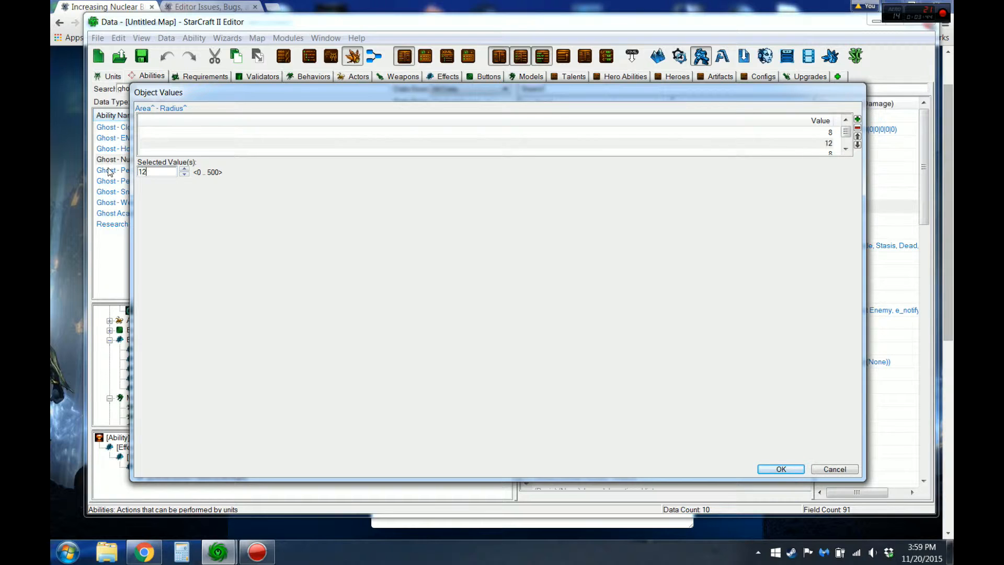
{"action": "left_click", "coordinate": [811, 151]}
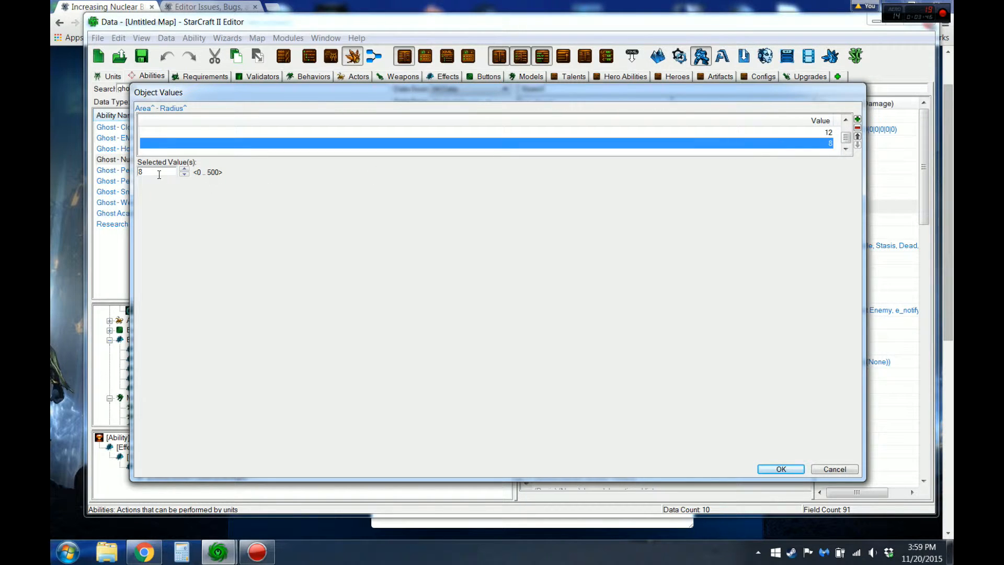
{"action": "left_click_drag", "start_coordinate": [159, 174], "coordinate": [124, 178]}
{"action": "type", "text": "16"}
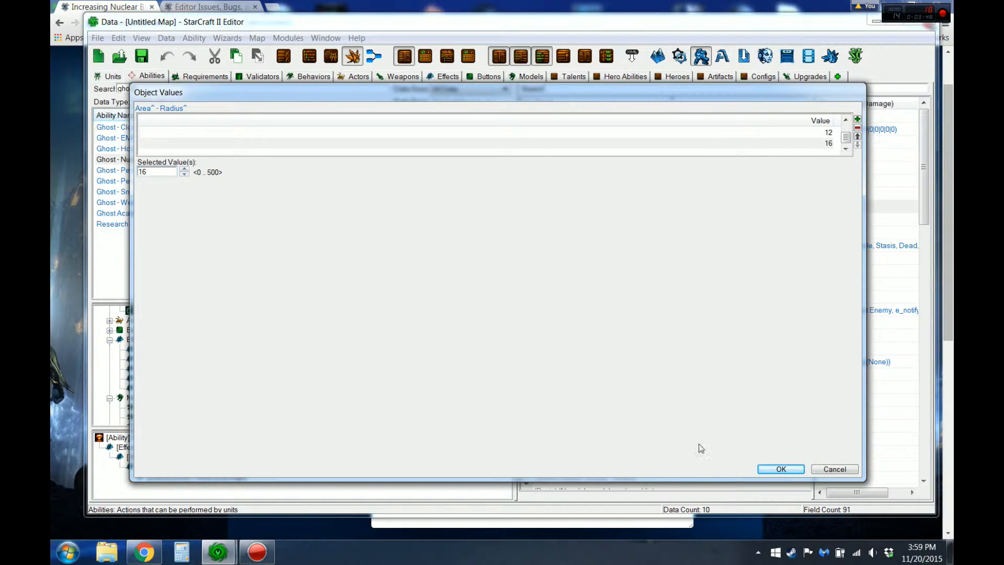
{"action": "left_click", "coordinate": [791, 467]}
Review the nuke damage effect's Area - Fraction, Combat Amount and Structure attribute bonus, closing the Attribute Bonus values without changes.
{"action": "left_click", "coordinate": [827, 206]}
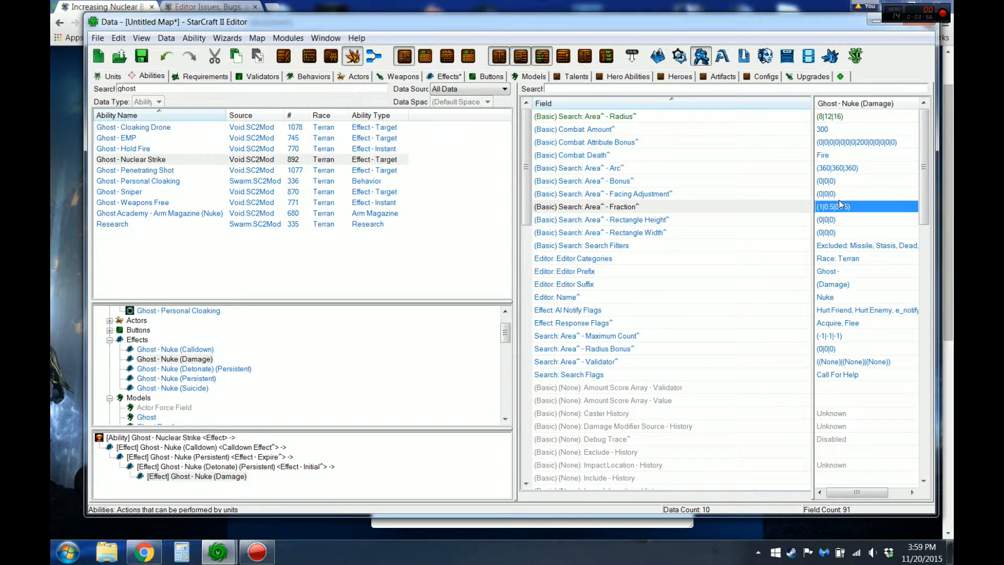
{"action": "left_click", "coordinate": [825, 130]}
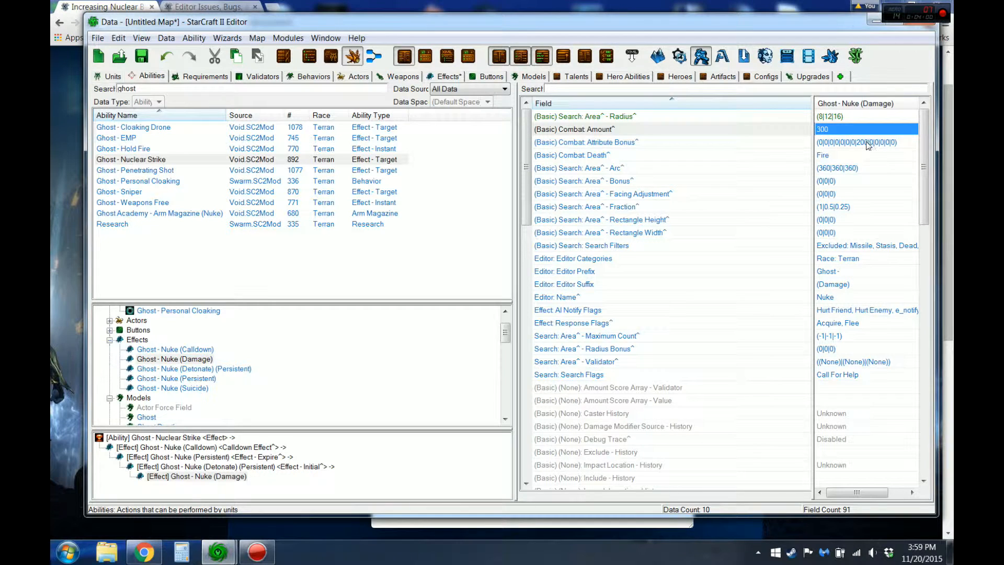
{"action": "double_click", "coordinate": [868, 145]}
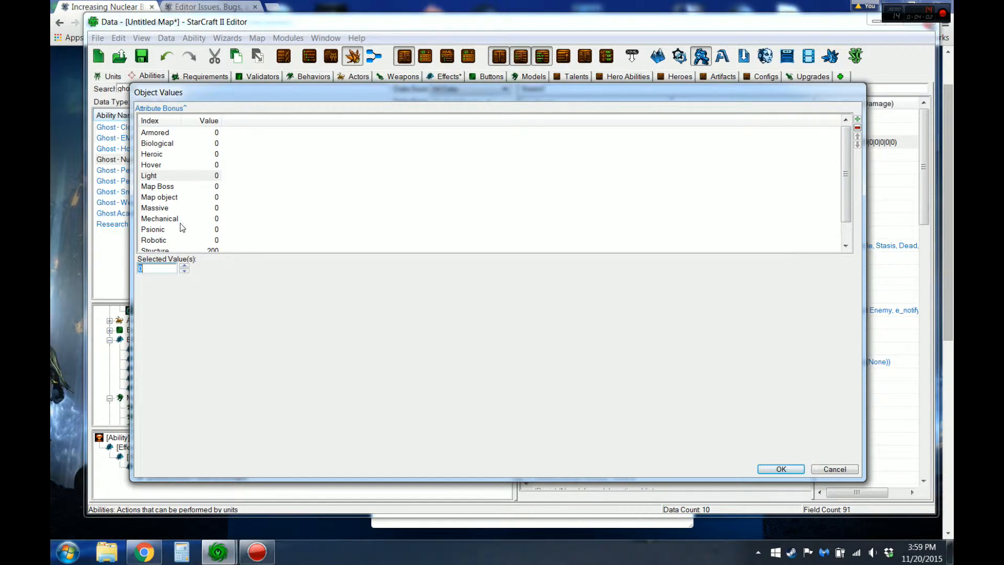
{"action": "scroll", "coordinate": [260, 203], "scroll_direction": "down", "scroll_amount": 1}
{"action": "left_click", "coordinate": [201, 229]}
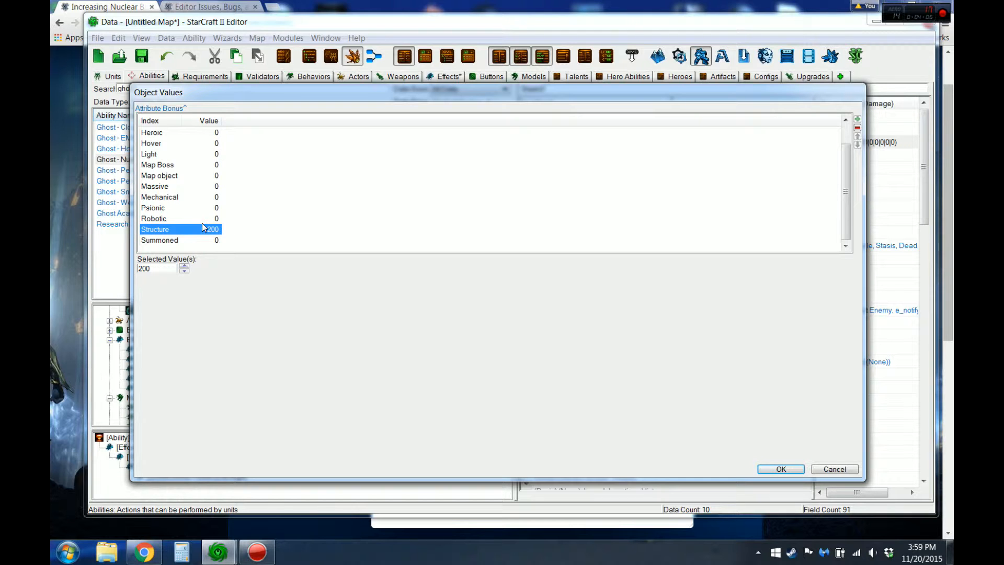
{"action": "scroll", "coordinate": [199, 219], "scroll_direction": "up", "scroll_amount": 1}
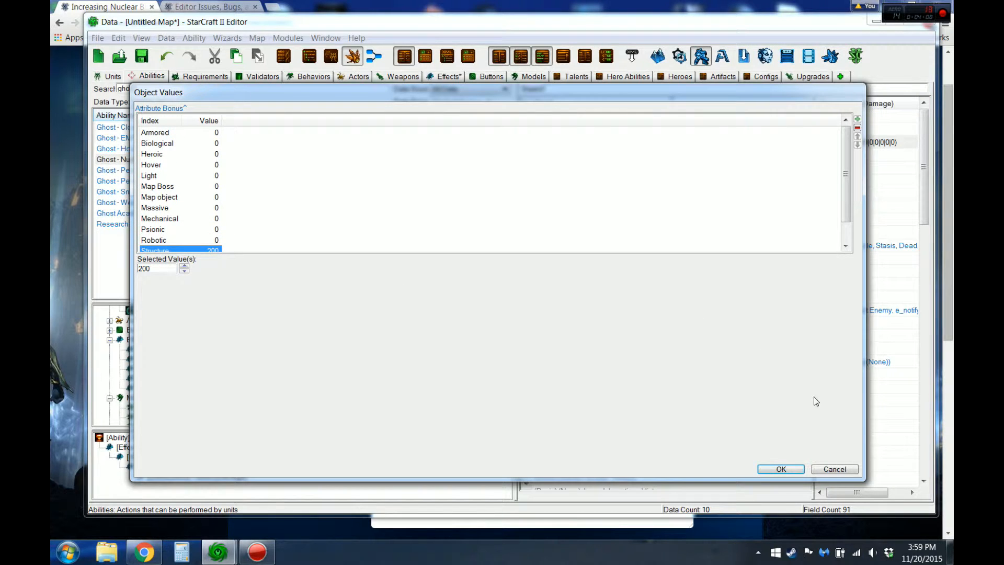
{"action": "left_click", "coordinate": [832, 473]}
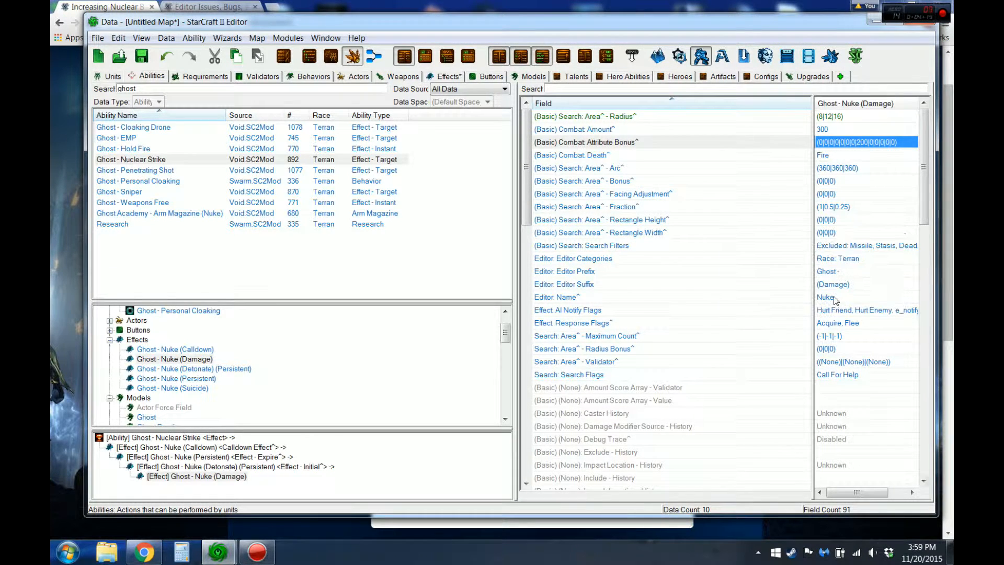
Select the Ghost - Nuke (Damage) effect and check the Show Object Explorer display option without changing it.
{"action": "left_click", "coordinate": [199, 360]}
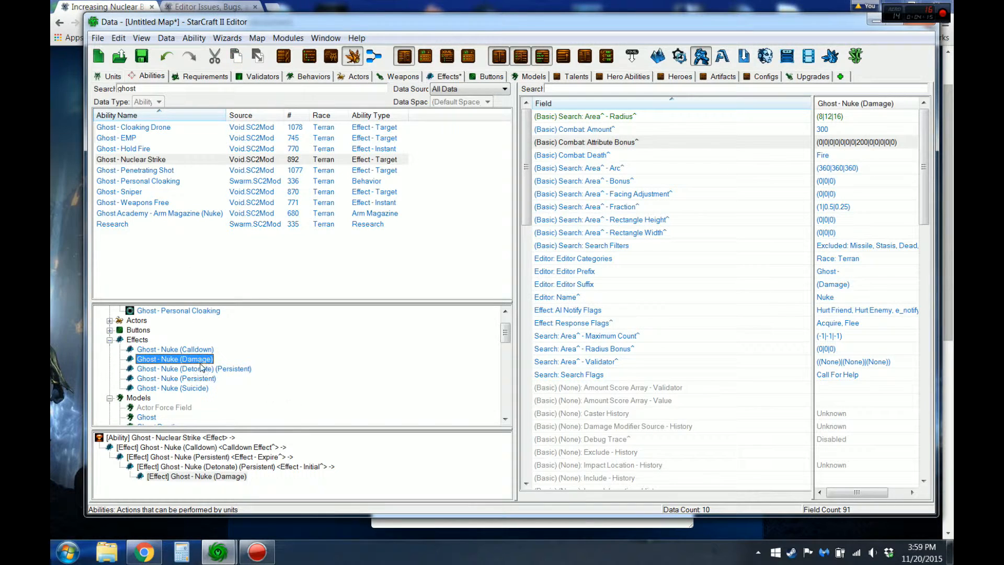
{"action": "left_click", "coordinate": [143, 37]}
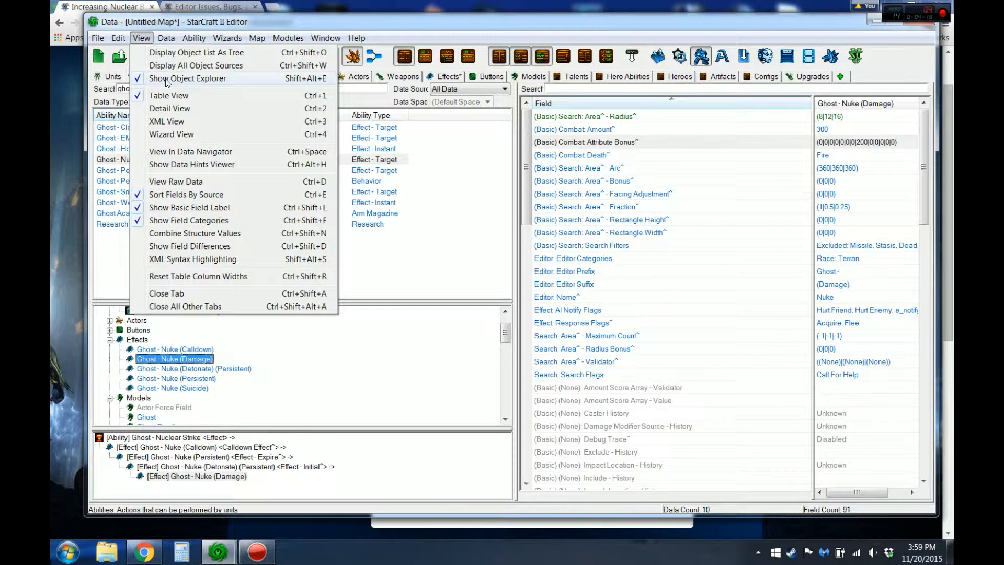
{"action": "left_click", "coordinate": [141, 38]}
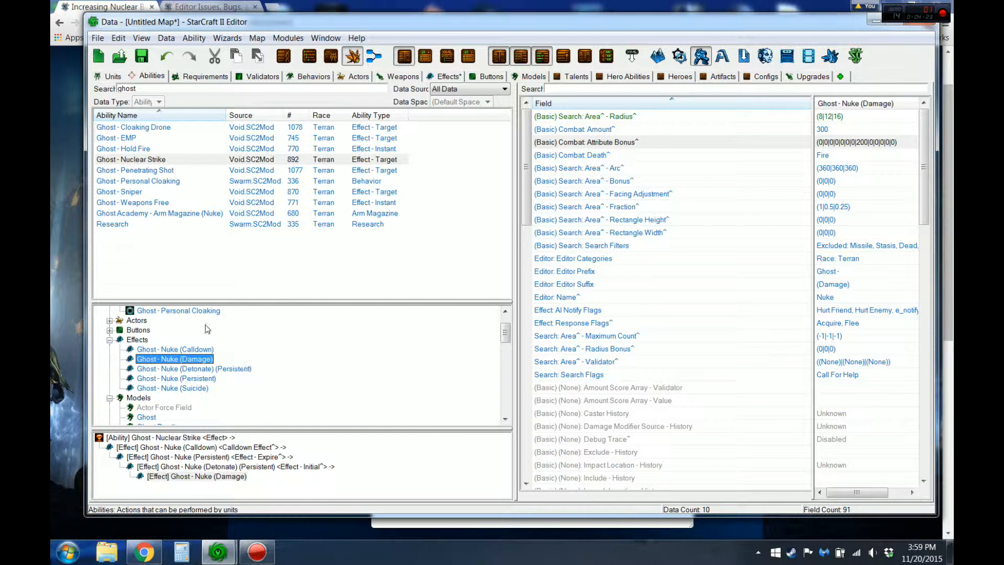
Browse the objects linked to Ghost - Nuclear Strike and examine its Calldown, Damage, Persistent, Suicide and Detonate nuke effects.
{"action": "left_click", "coordinate": [172, 350]}
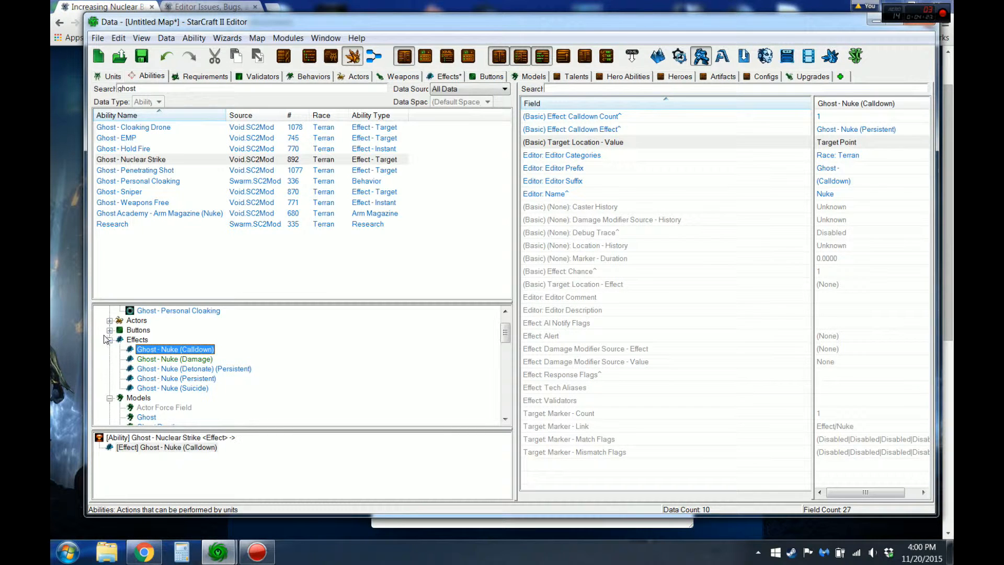
{"action": "scroll", "coordinate": [222, 387], "scroll_direction": "down", "scroll_amount": 4}
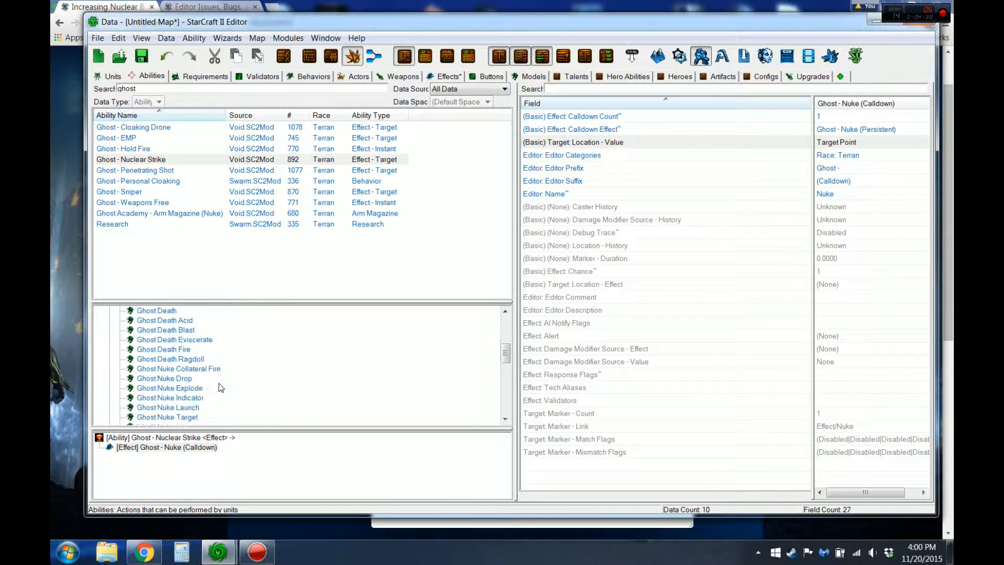
{"action": "scroll", "coordinate": [221, 387], "scroll_direction": "up", "scroll_amount": 4}
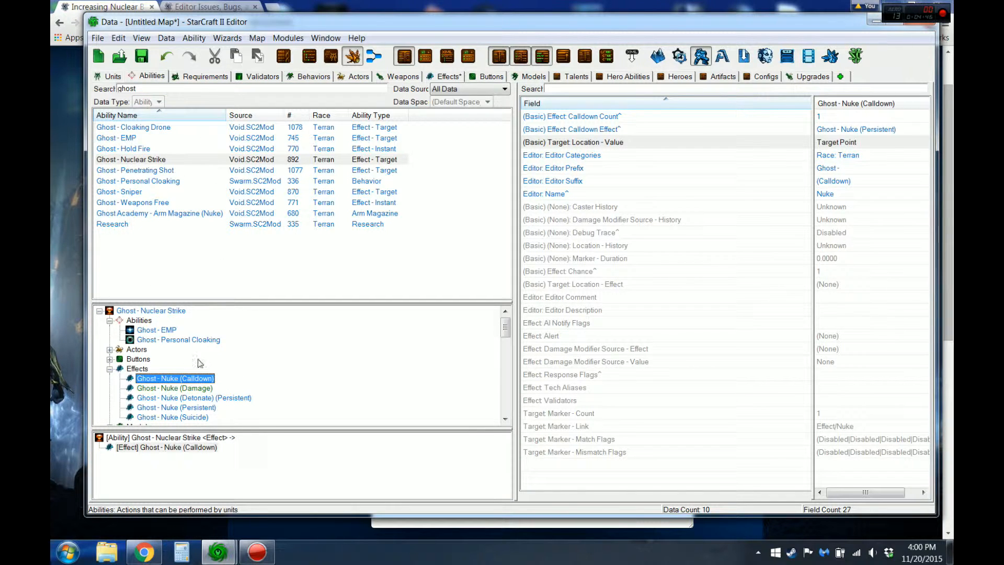
{"action": "scroll", "coordinate": [212, 390], "scroll_direction": "down", "scroll_amount": 1}
{"action": "left_click", "coordinate": [180, 359]}
{"action": "left_click", "coordinate": [190, 379]}
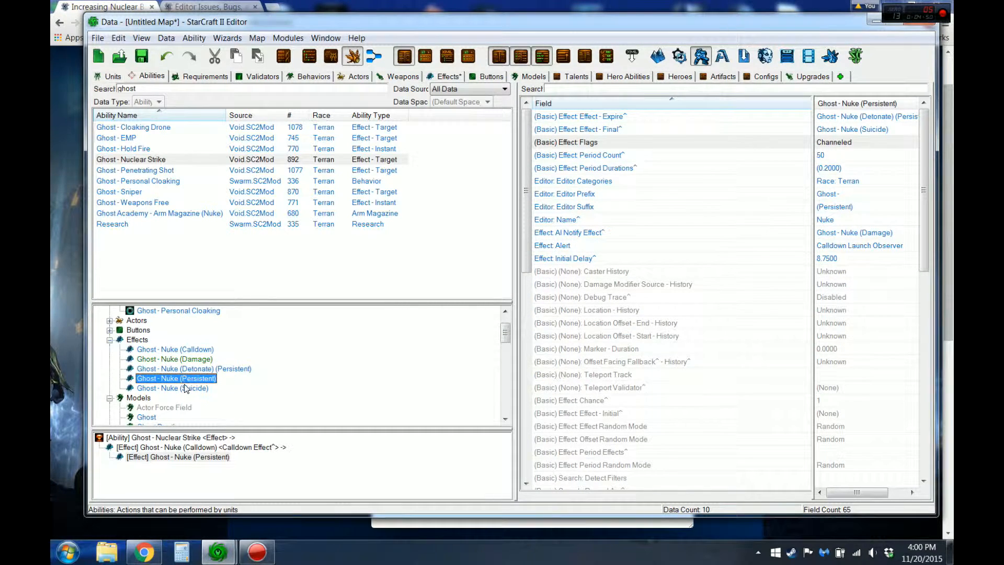
{"action": "left_click", "coordinate": [185, 388]}
{"action": "left_click", "coordinate": [208, 369]}
{"action": "left_click", "coordinate": [197, 350]}
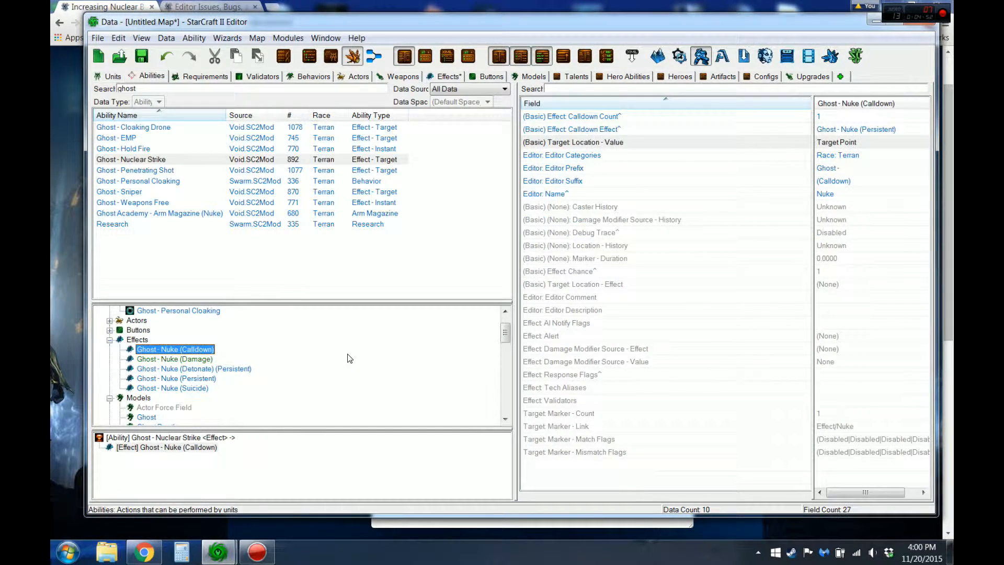